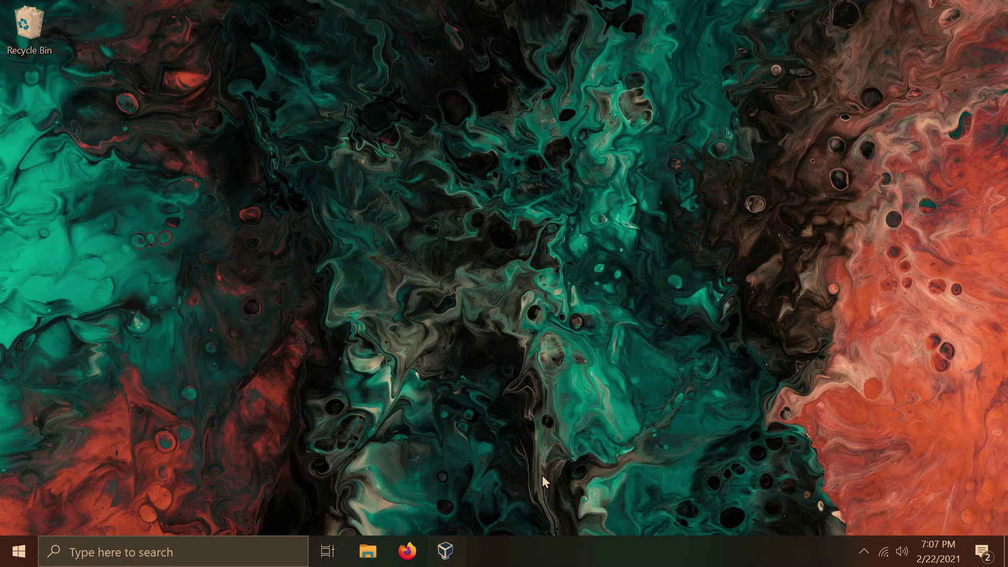
Launch VirtualBox Manager and start the Arch Linux Base Clone machine in full-screen.
left_click(445, 551)
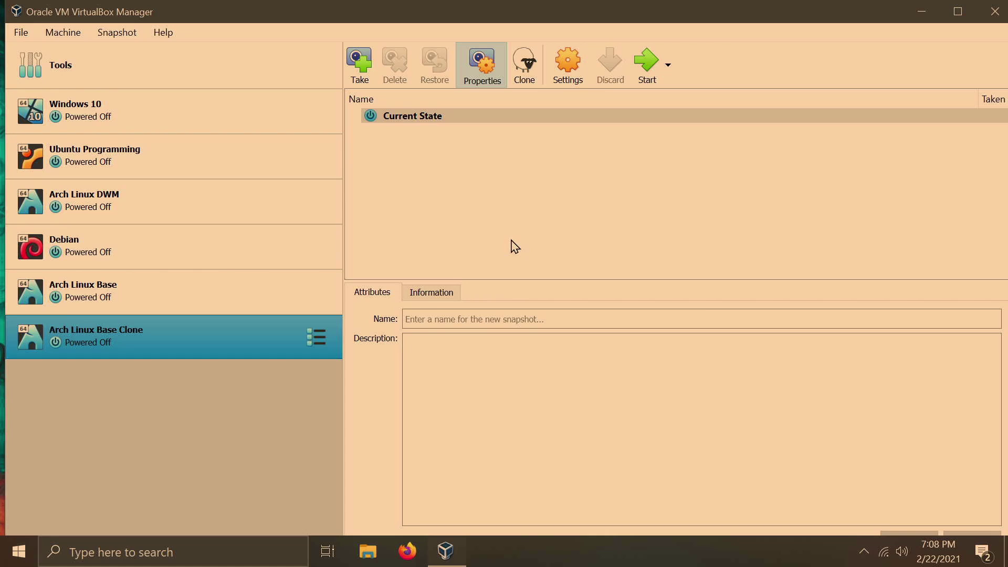
double_click(153, 329)
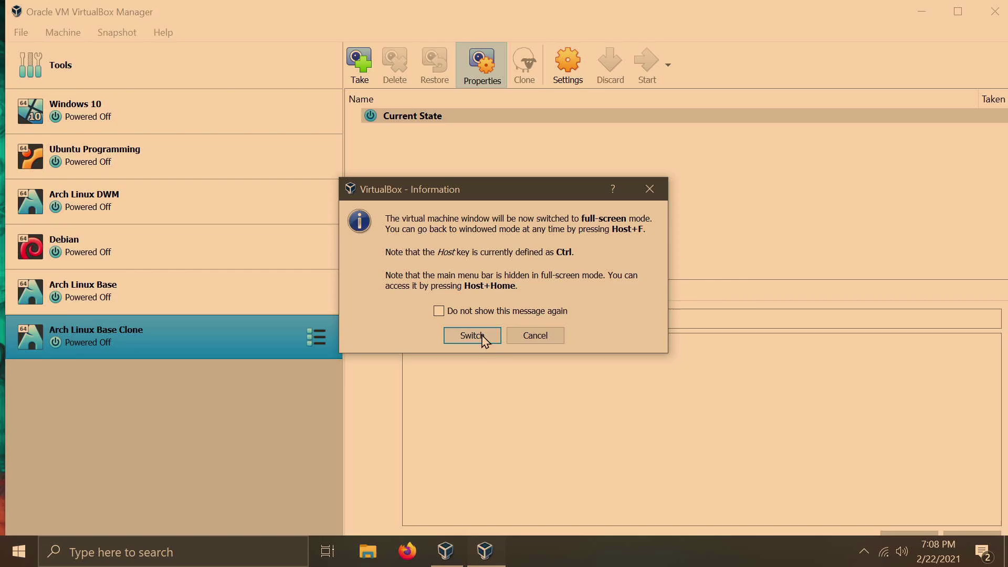
left_click(473, 334)
left_click(431, 304)
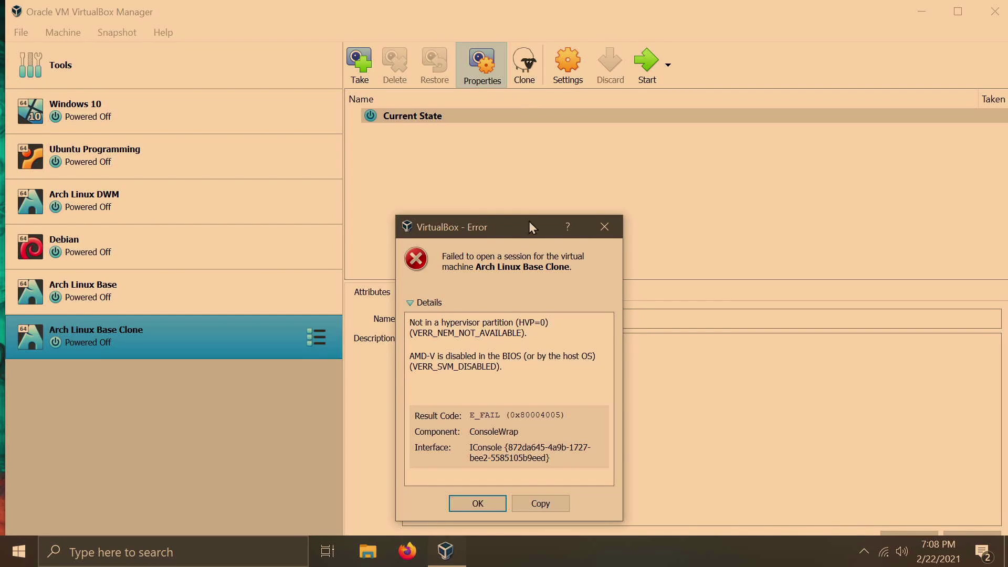
Move the error dialog up and read its details saying AMD-V is disabled in the BIOS.
left_click_drag(525, 236, 524, 127)
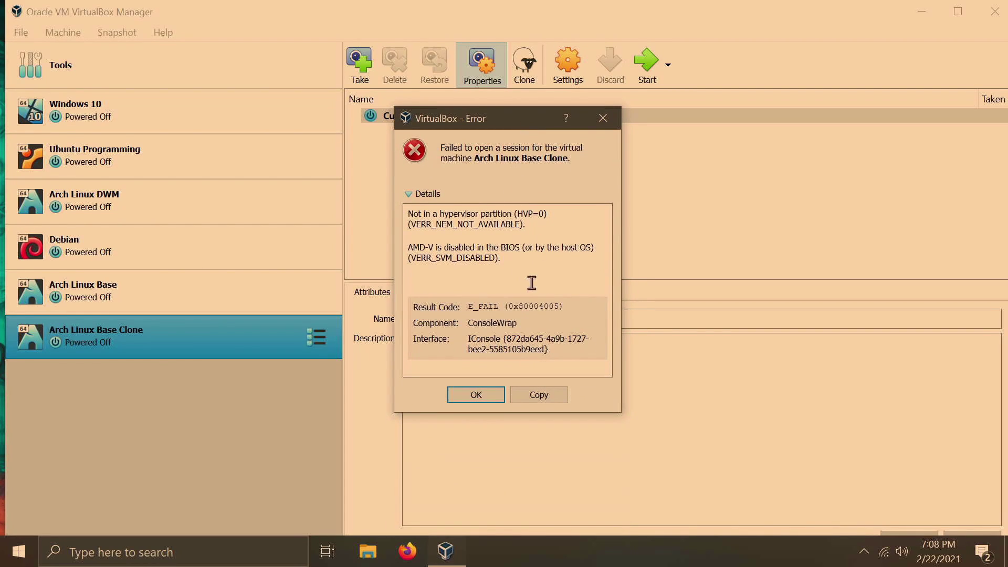
left_click_drag(407, 249, 441, 250)
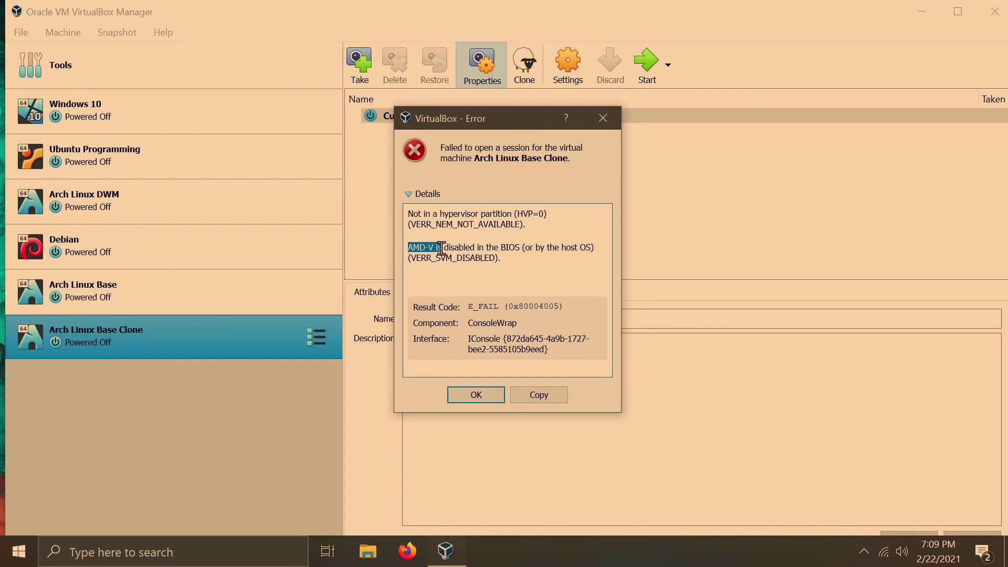
left_click(526, 259)
Dismiss the AMD-V error, check the clone's Invalid settings detected warning, and close Settings unchanged.
left_click(602, 118)
left_click(571, 69)
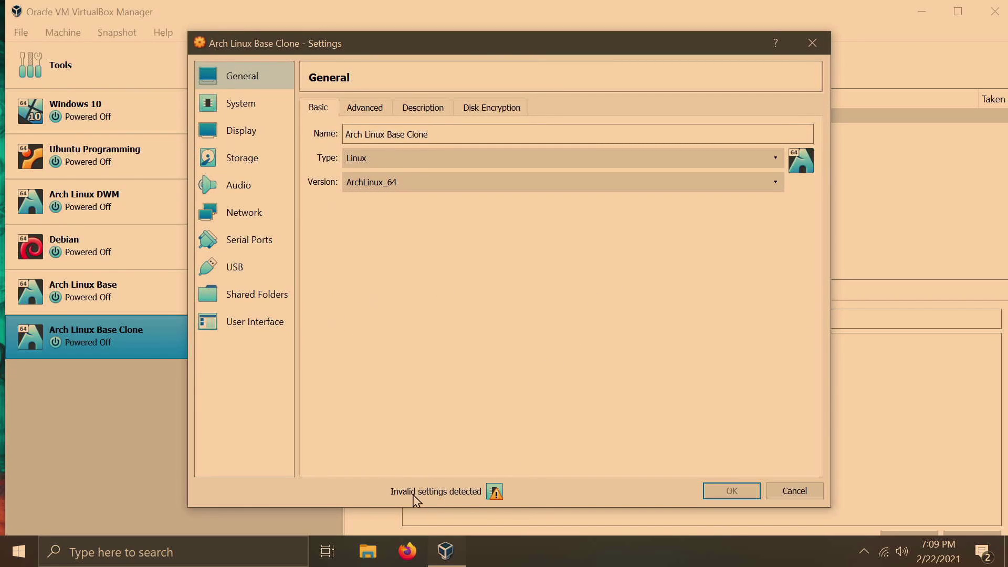
mouse_move(498, 494)
left_click(794, 491)
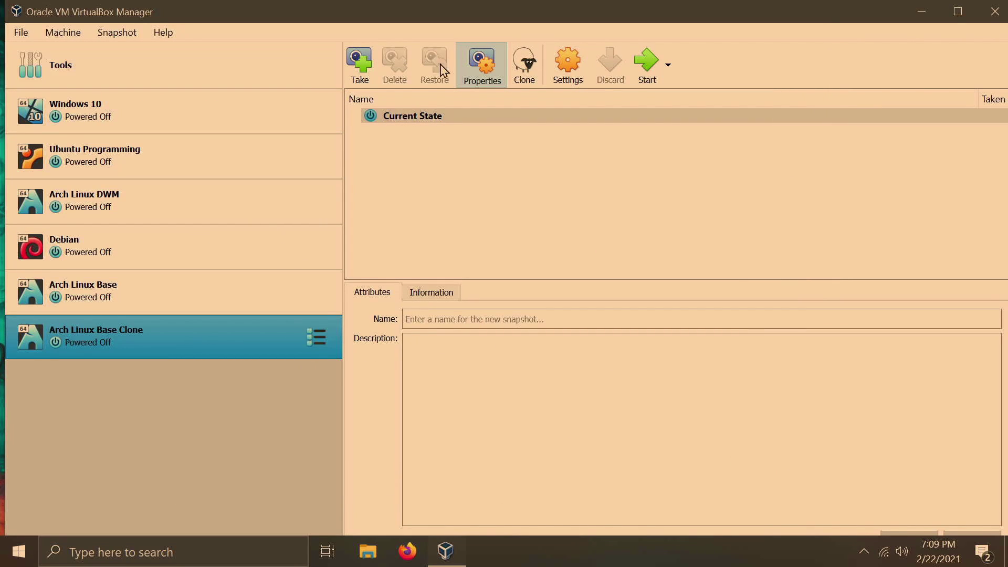
Start a new virtual machine (Ctrl+N) and browse the Windows versions, leaving Windows 7 (32-bit).
key("ctrl+n")
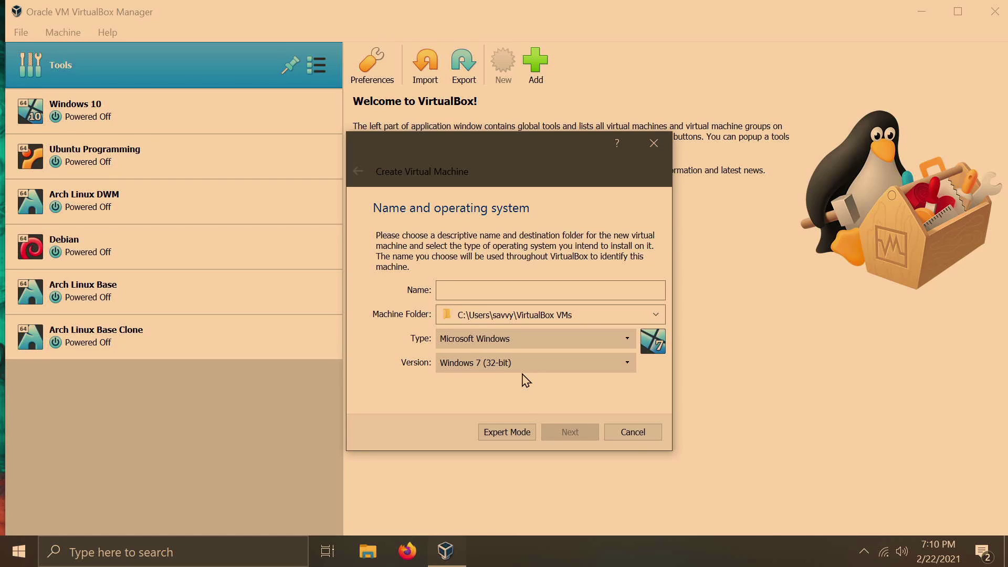
left_click(626, 365)
left_click_drag(629, 415, 629, 447)
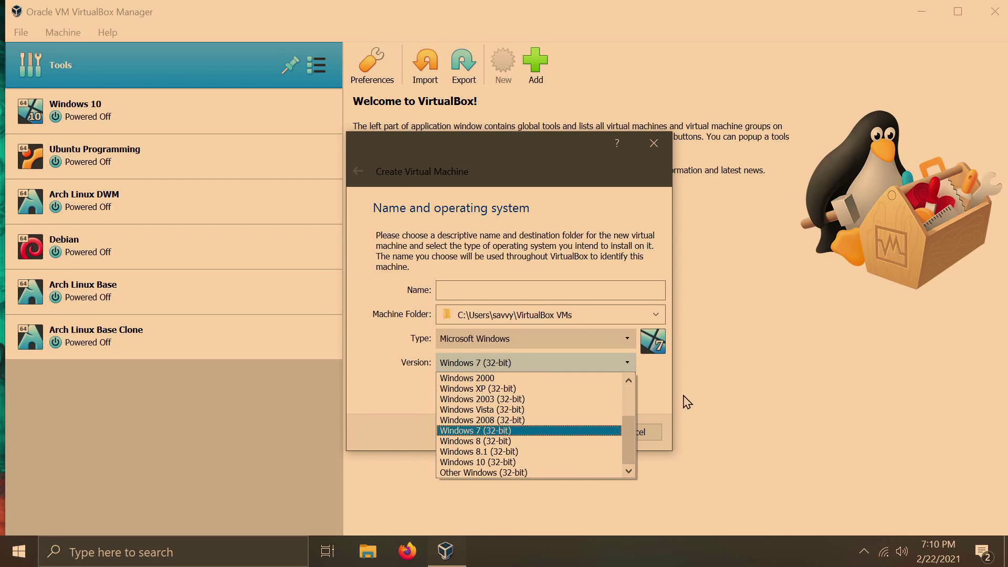
left_click(659, 397)
Set Type to Linux, browse its version list for 32-bit-only entries, then cancel.
left_click(573, 341)
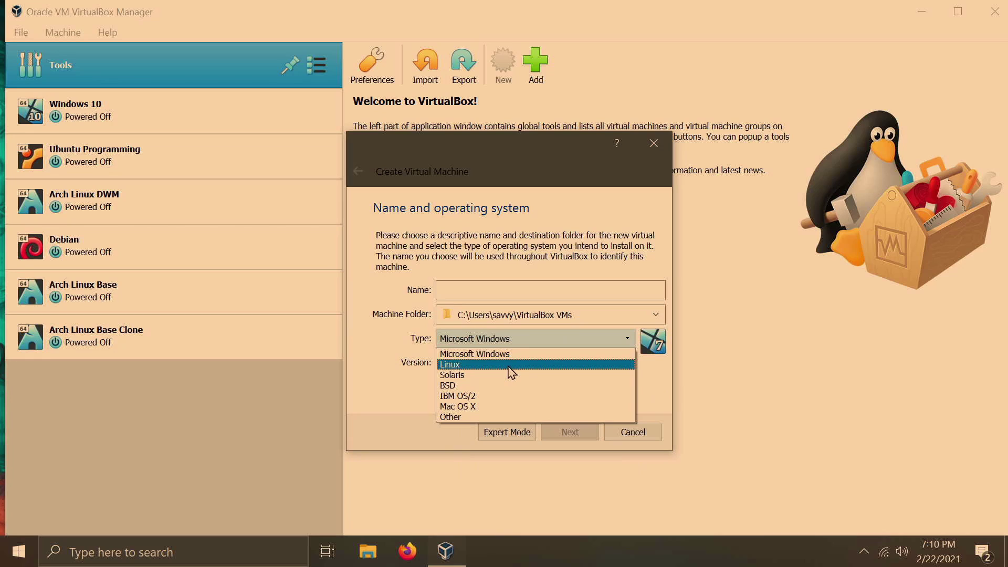
left_click(513, 367)
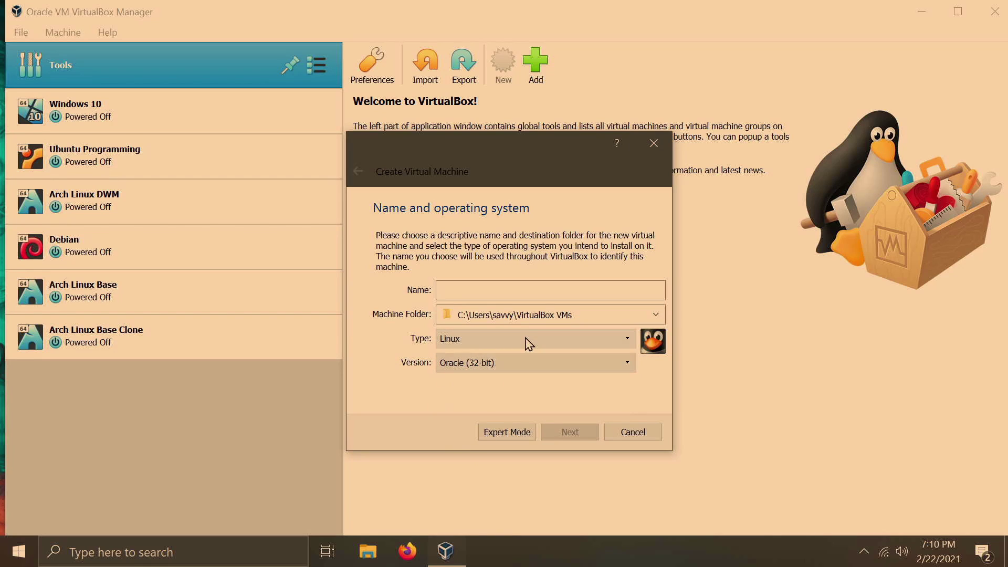
left_click(479, 365)
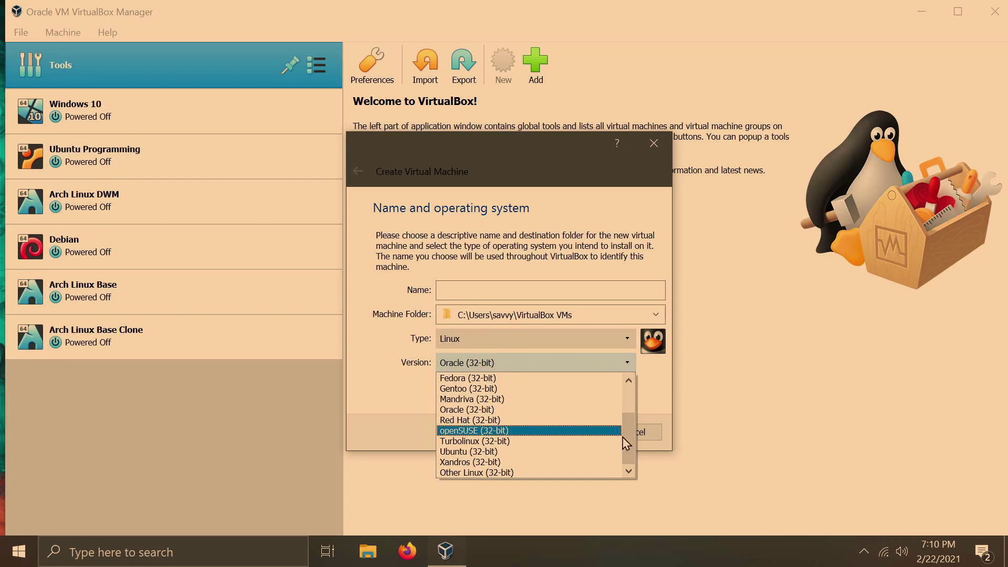
left_click_drag(627, 439, 637, 370)
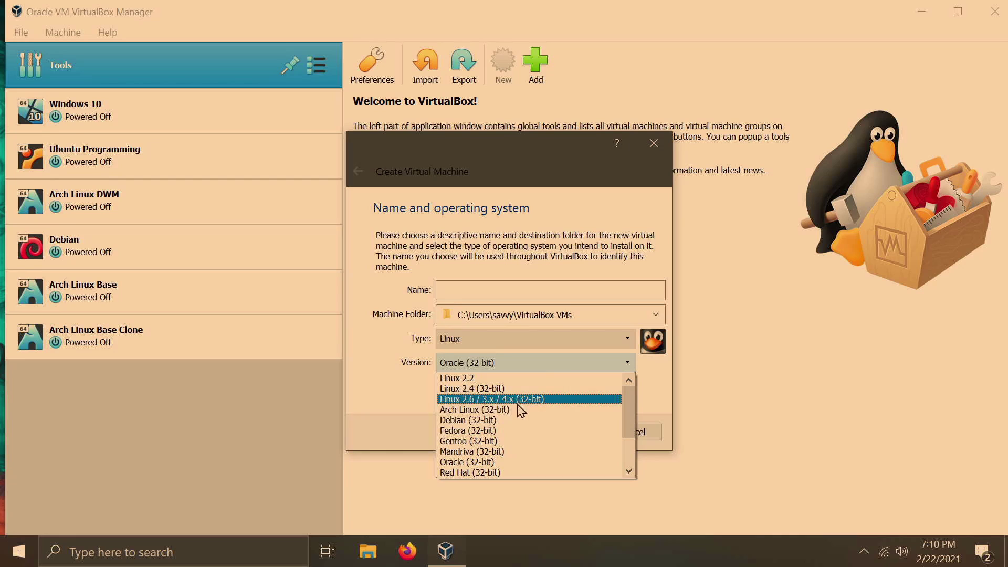
left_click_drag(630, 441, 636, 475)
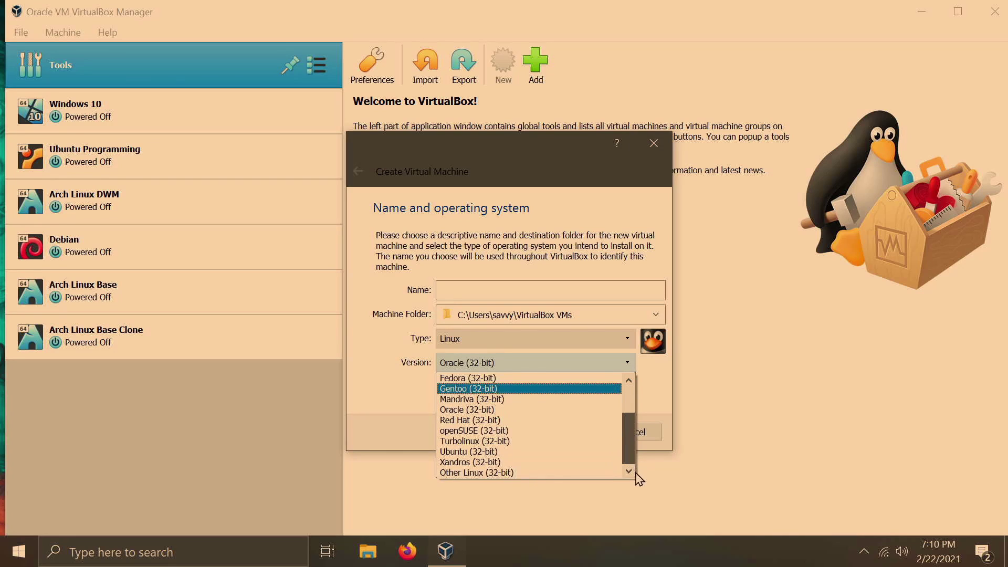
left_click(659, 405)
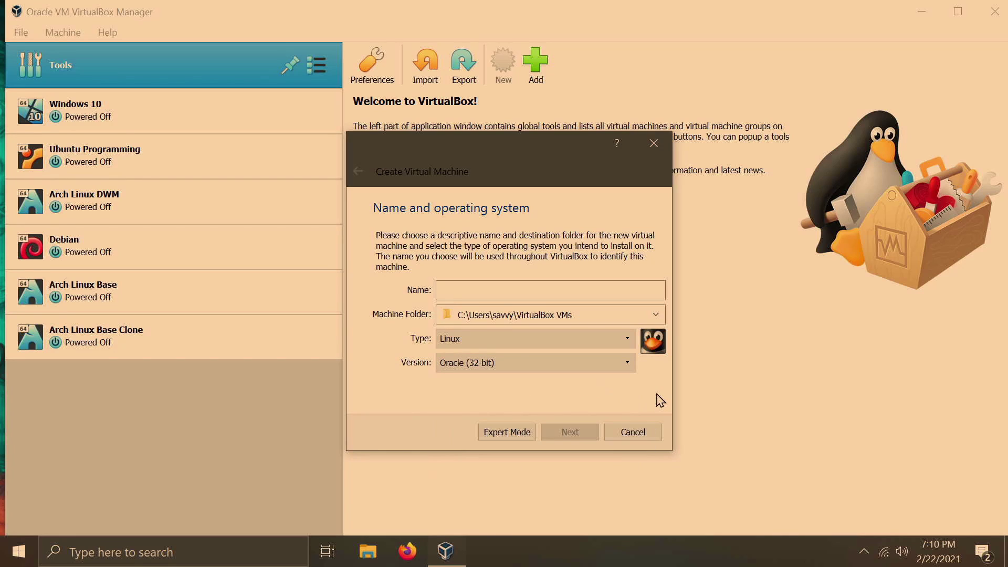
left_click(609, 362)
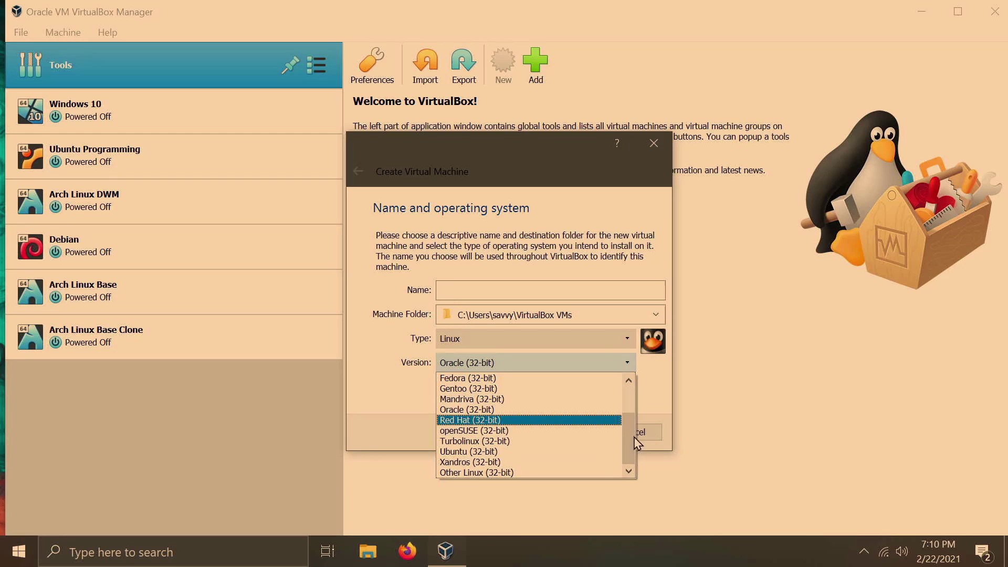
left_click_drag(629, 441, 628, 387)
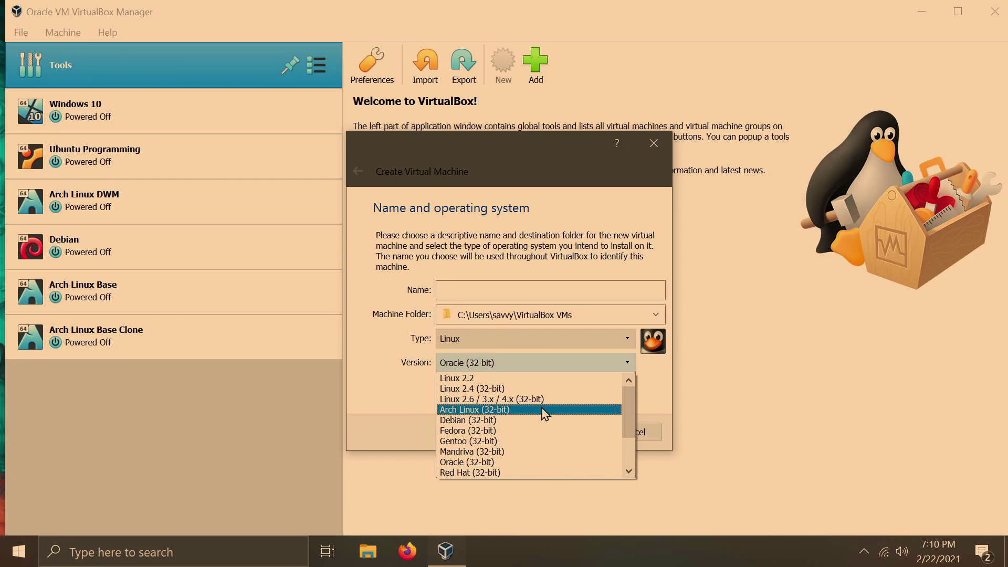
left_click(641, 425)
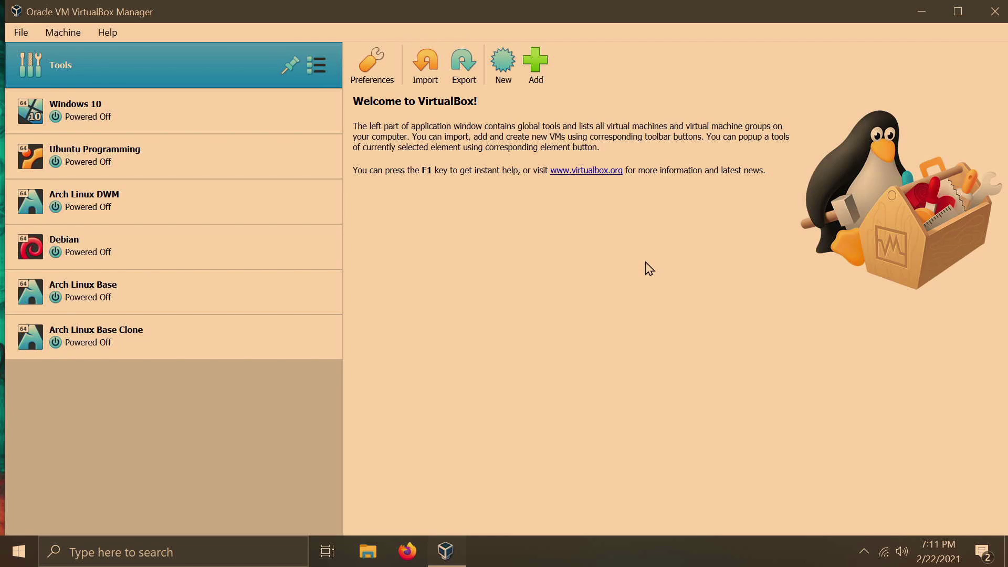
Close VirtualBox Manager so the PC can restart into the UEFI BIOS.
left_click(995, 11)
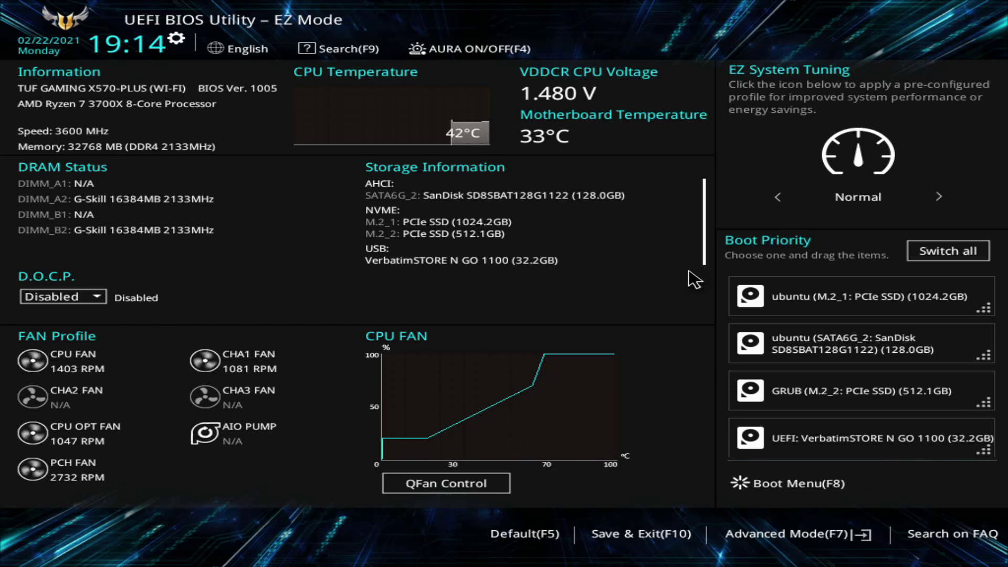
Switch the BIOS to Advanced Mode and move to the Advanced page.
key("F7")
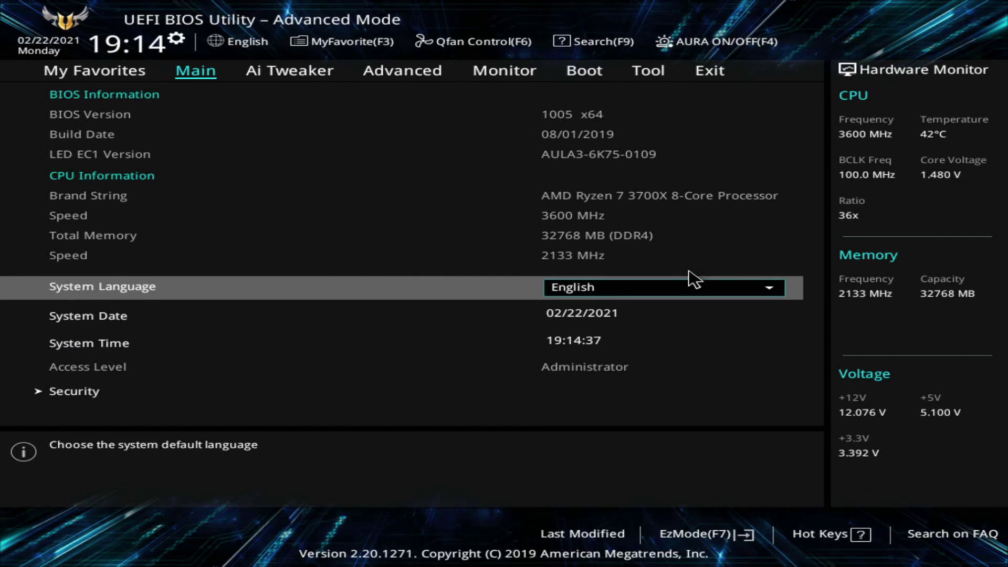
key("Right")
key("Right")
key("Right")
key("Right")
key("Right")
key("Right")
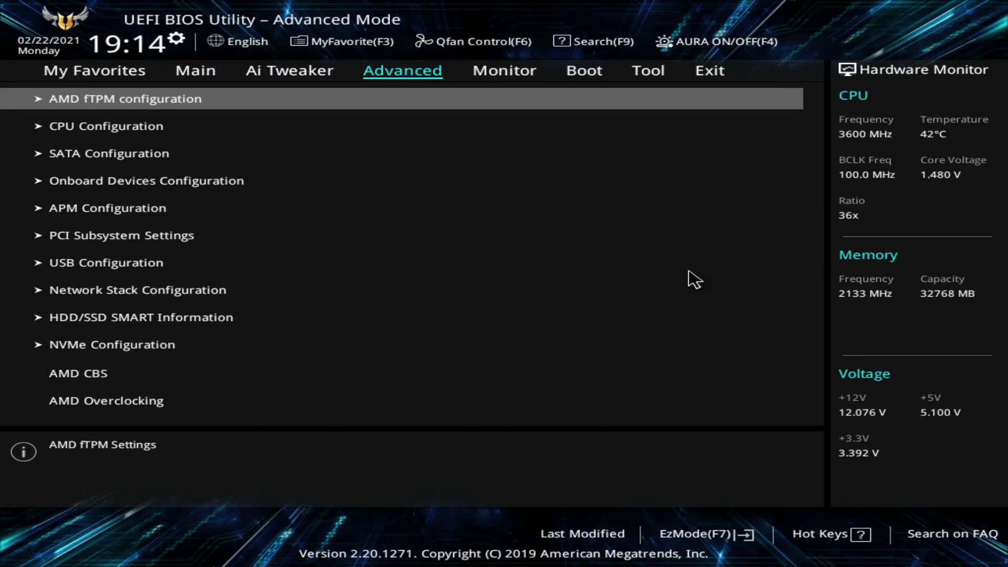
key("Left")
key("Left")
key("Left")
key("Left")
key("Left")
key("Left")
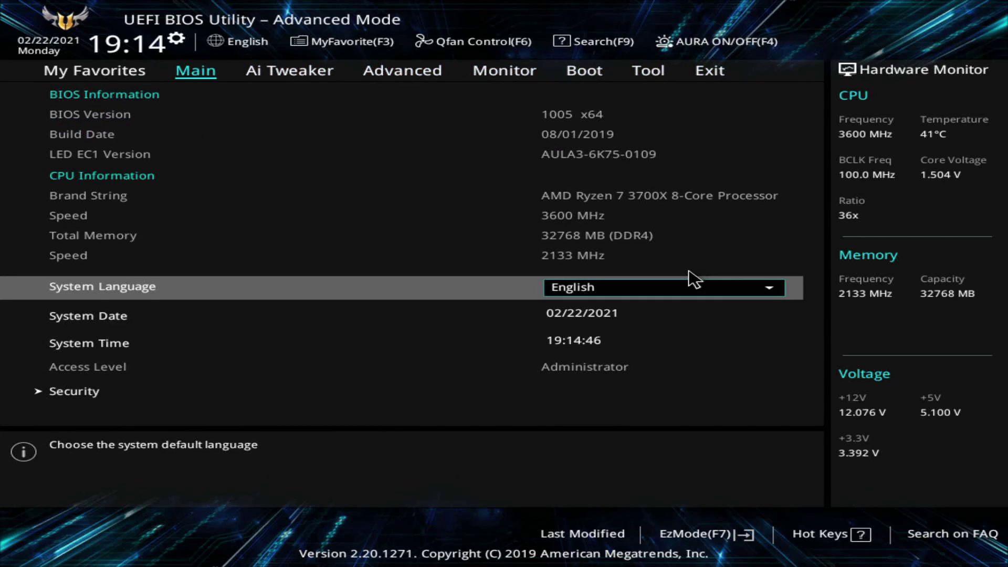
key("Right")
key("Right")
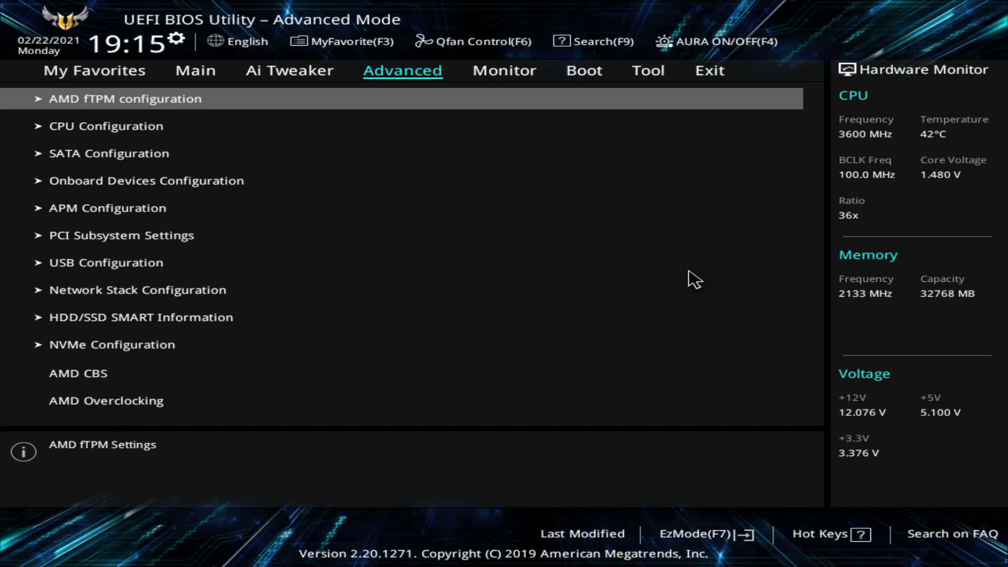
Back out of AMD fTPM configuration and open CPU Configuration.
key("Return")
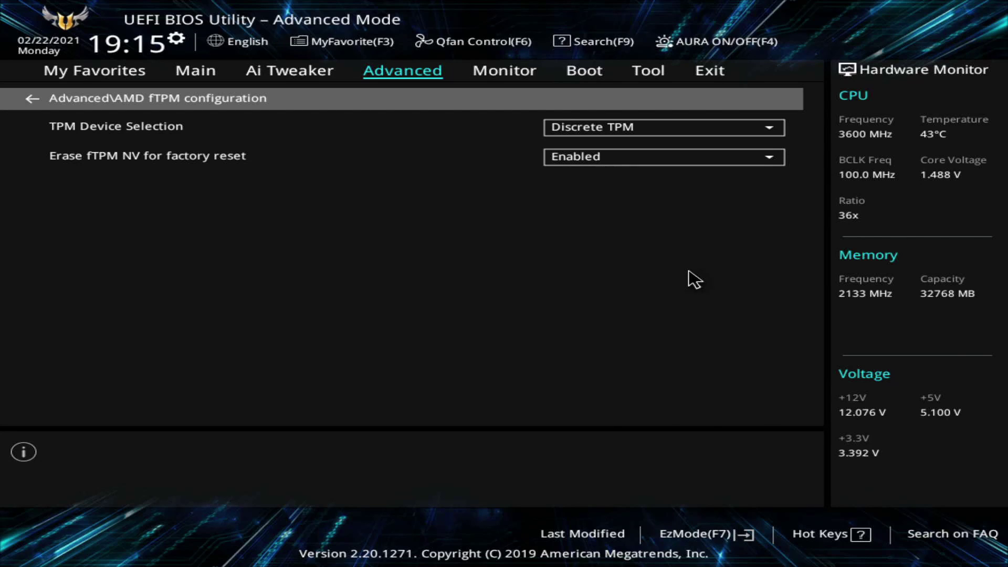
key("Escape")
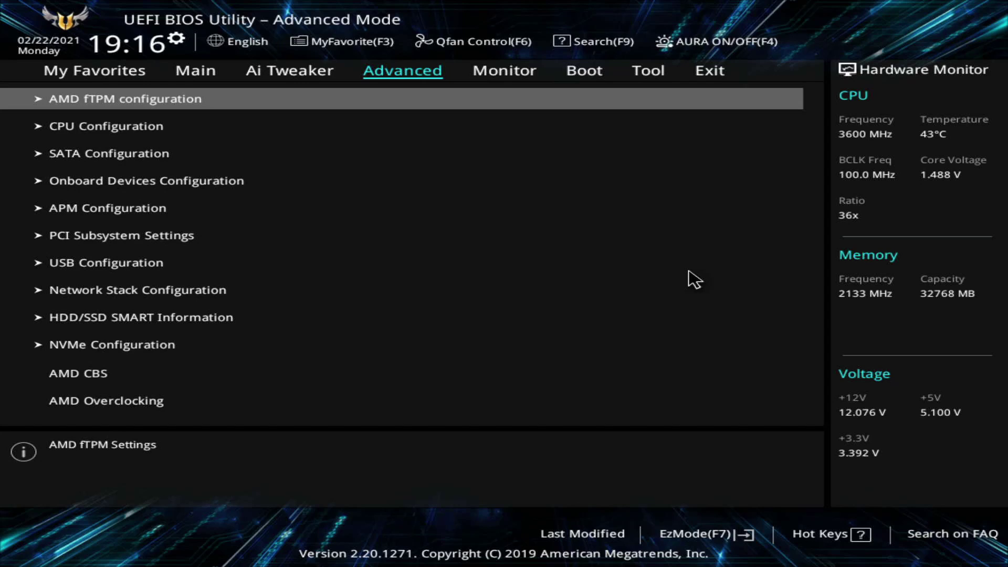
key("Down")
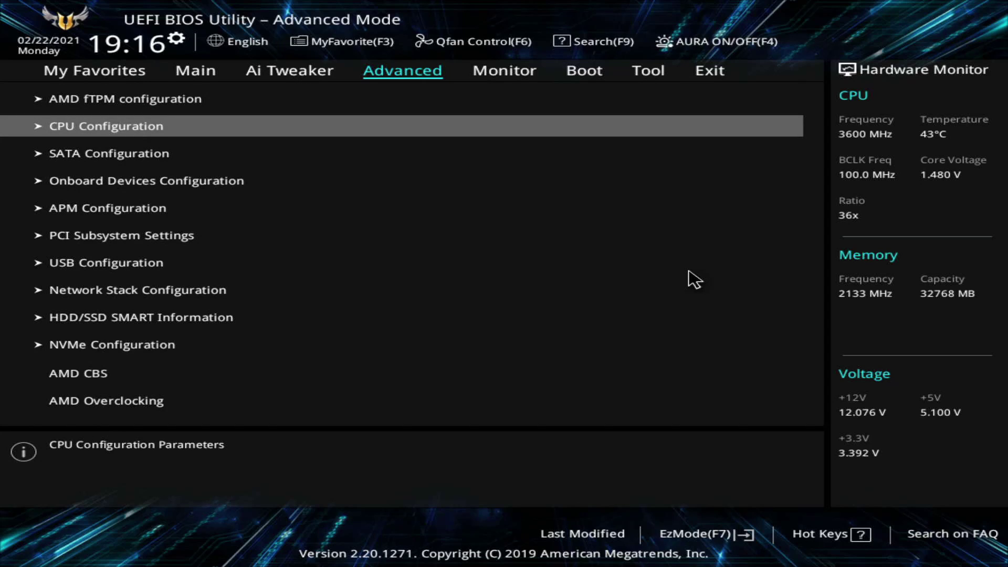
key("Return")
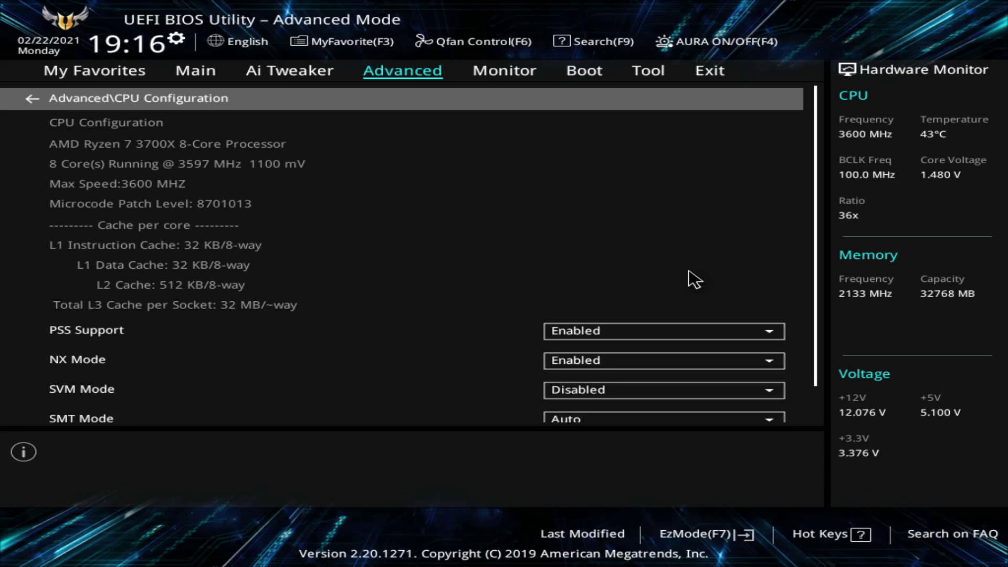
key("Down")
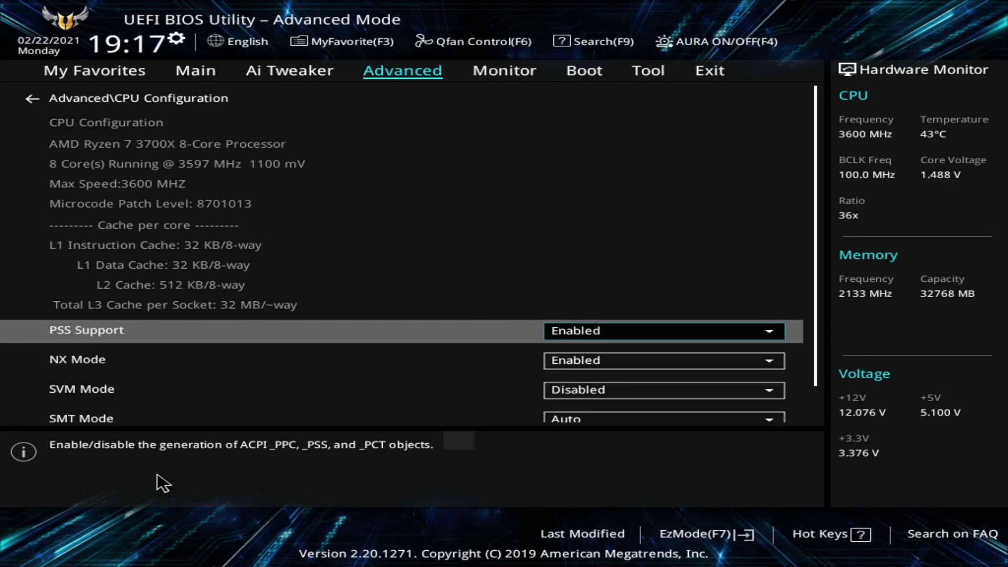
key("Down")
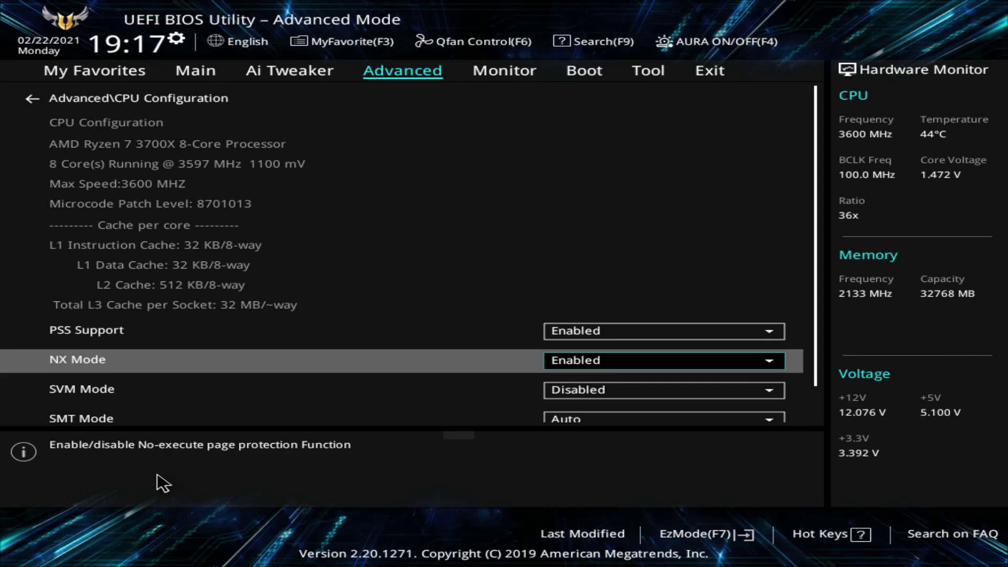
key("Down")
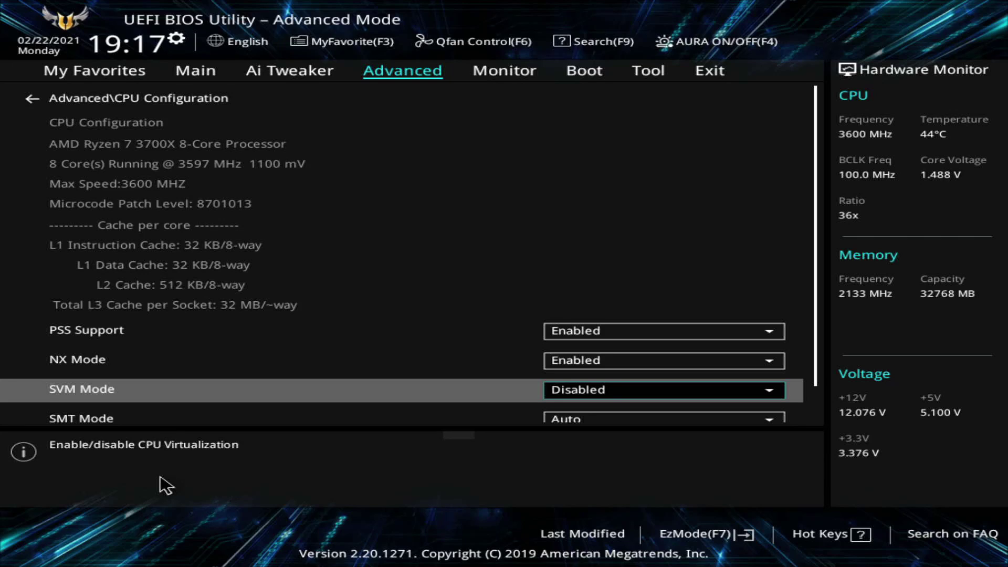
Set SVM Mode to Enabled on the CPU Configuration page.
scroll(166, 486, "down", 1)
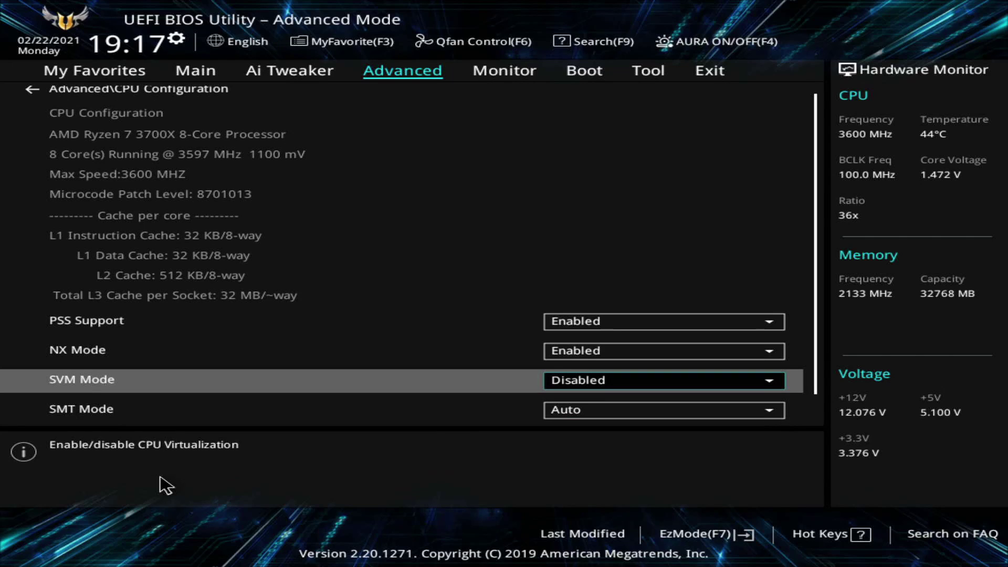
key("Return")
key("Down")
key("Return")
scroll(166, 486, "up", 1)
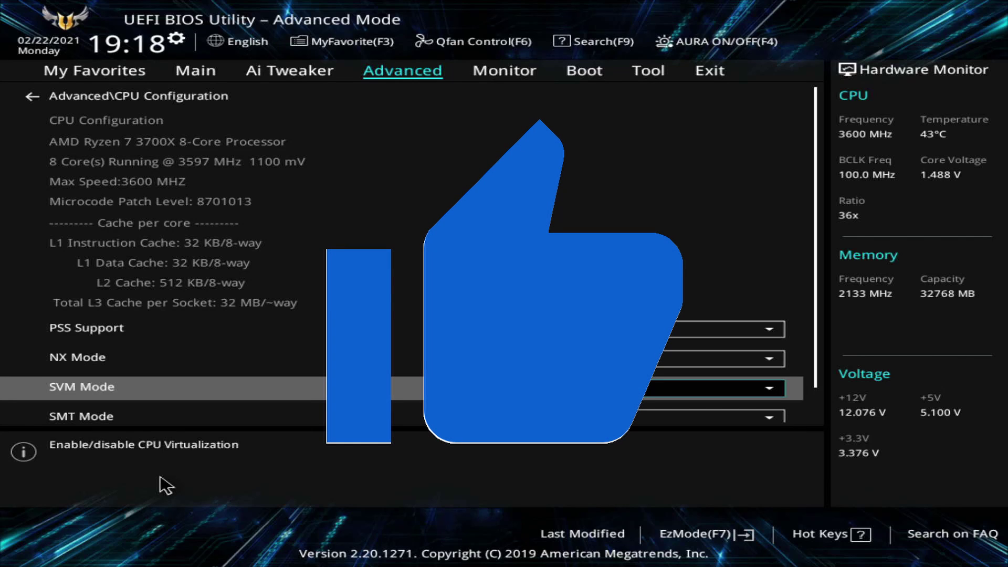
Choose Save Changes & Reset on the Exit page to save and restart.
key("Right")
key("Right")
key("Right")
key("Right")
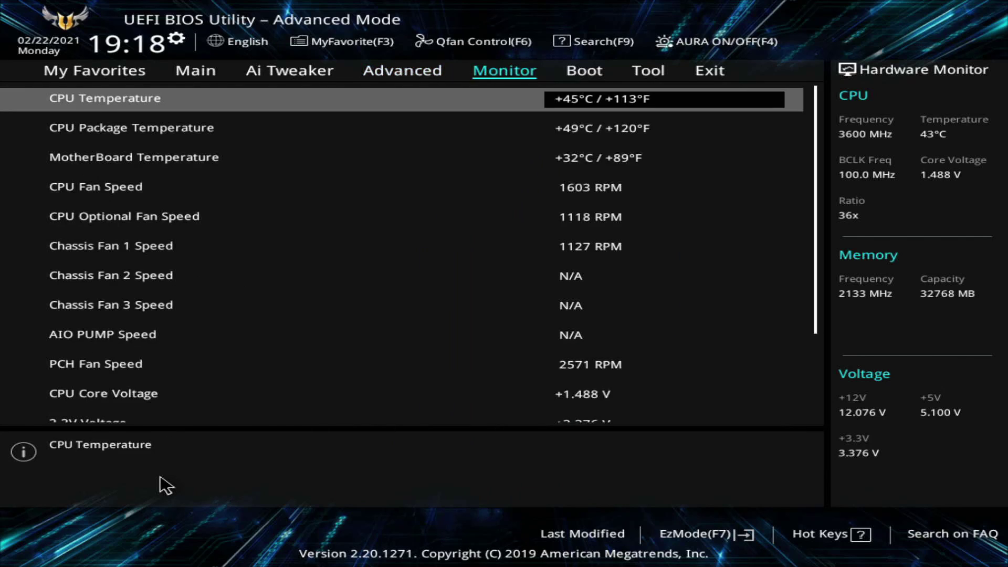
key("Down")
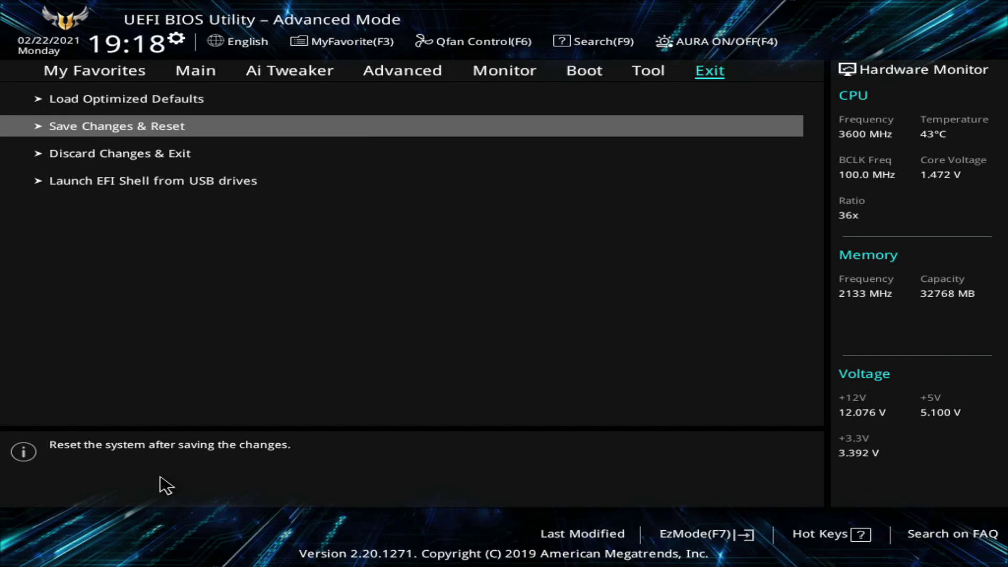
key("Return")
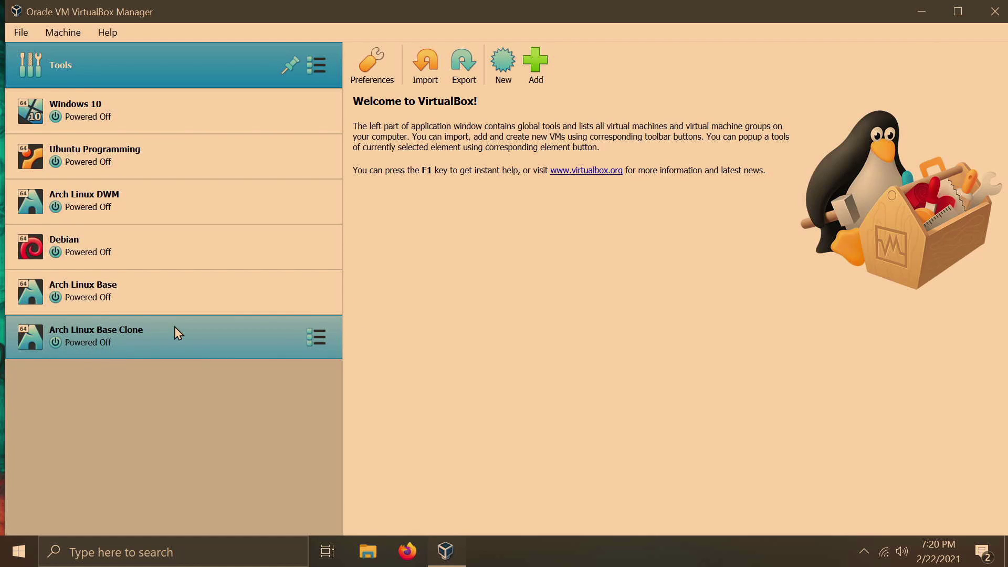
Open the Arch Linux Base Clone settings to confirm its version is Arch Linux (64-bit).
left_click(175, 327)
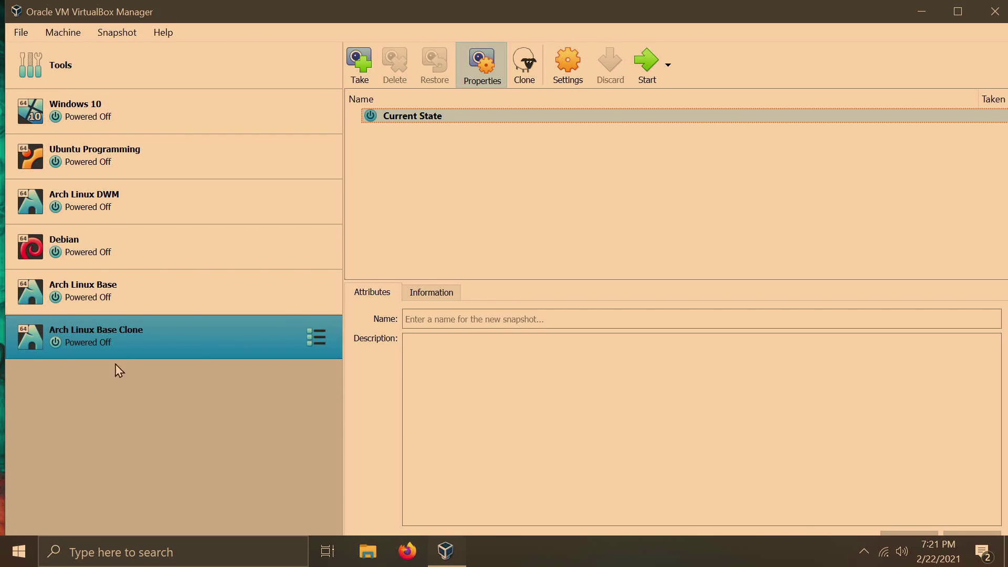
right_click(132, 351)
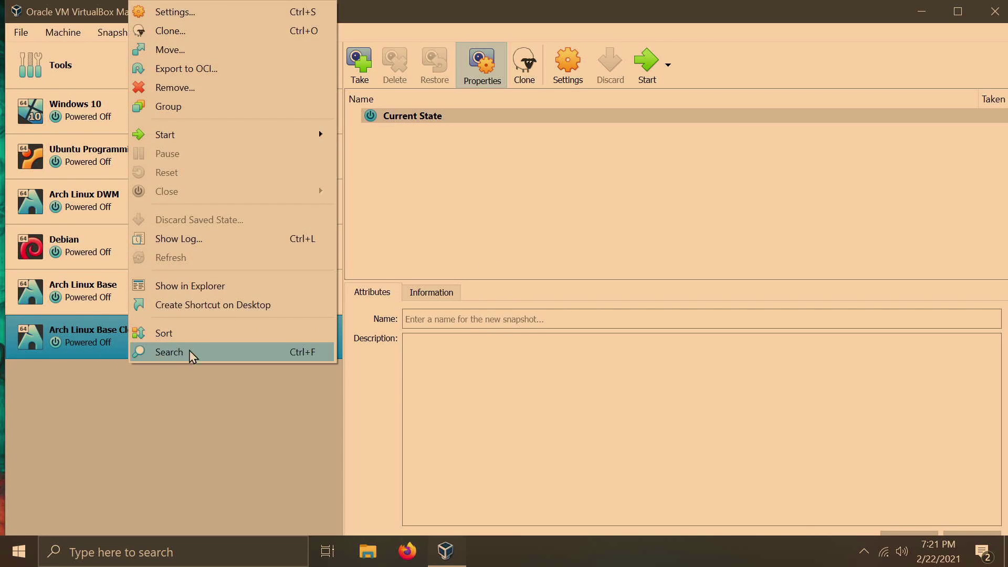
left_click(210, 10)
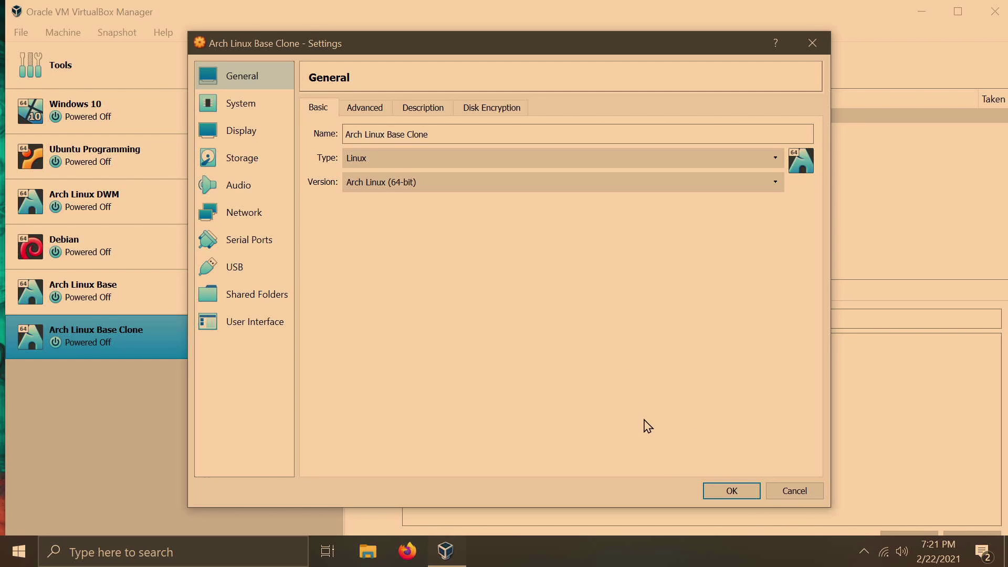
Close the clone's settings unchanged and start a new virtual machine from the Welcome page.
left_click(792, 490)
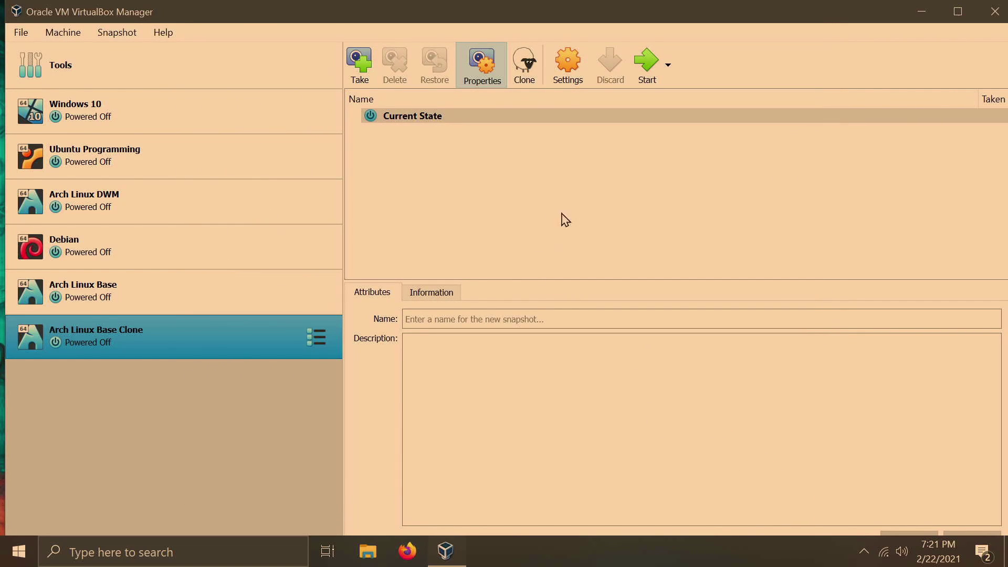
left_click(197, 61)
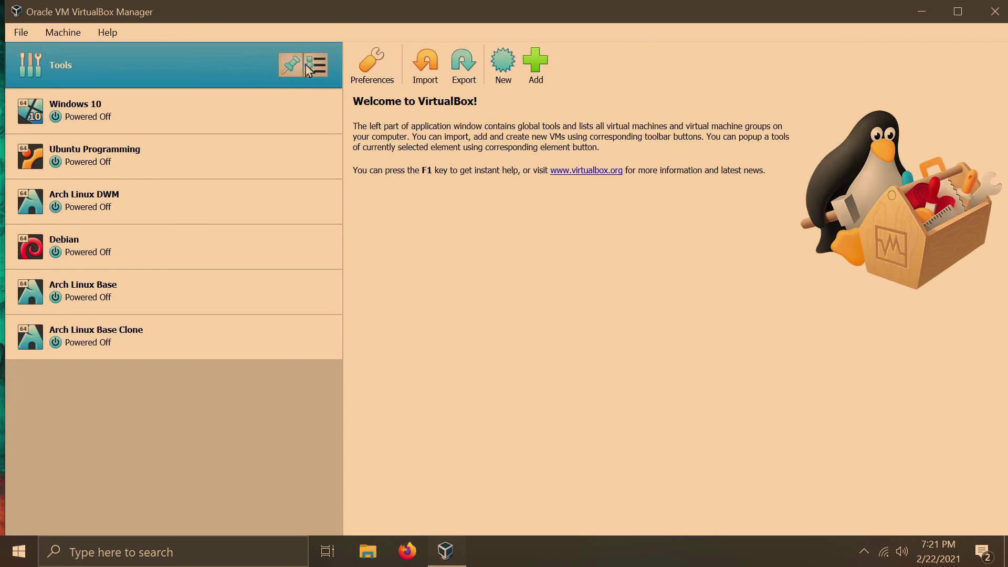
left_click(502, 63)
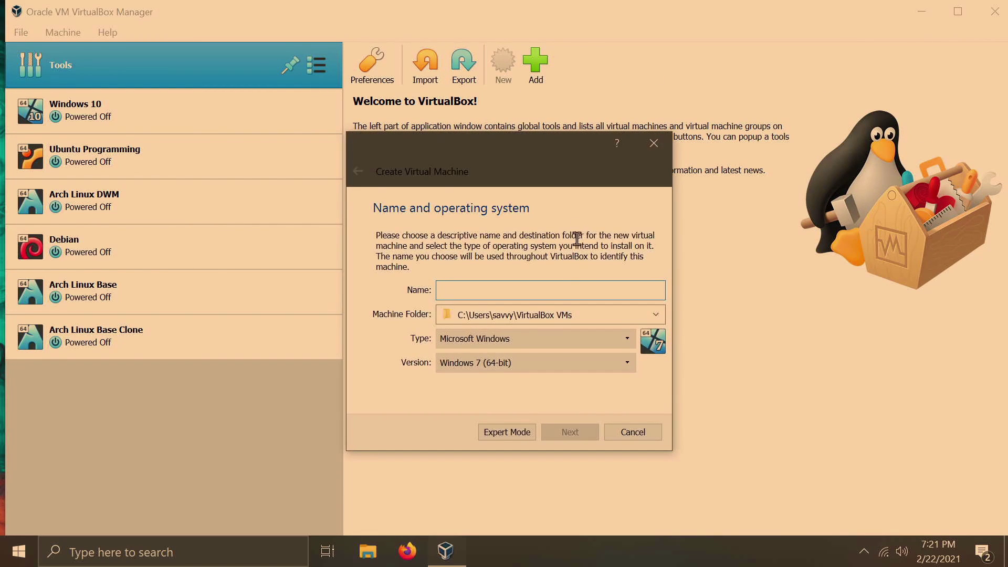
Set Type to Linux, confirm 64-bit versions like Arch Linux (64-bit) are listed, then cancel.
left_click(551, 338)
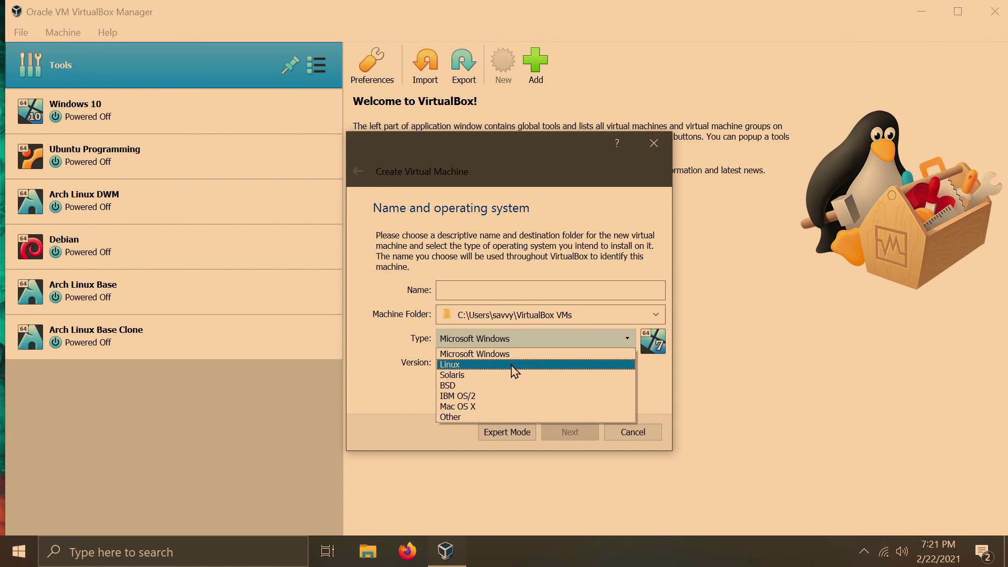
left_click(514, 367)
left_click(625, 362)
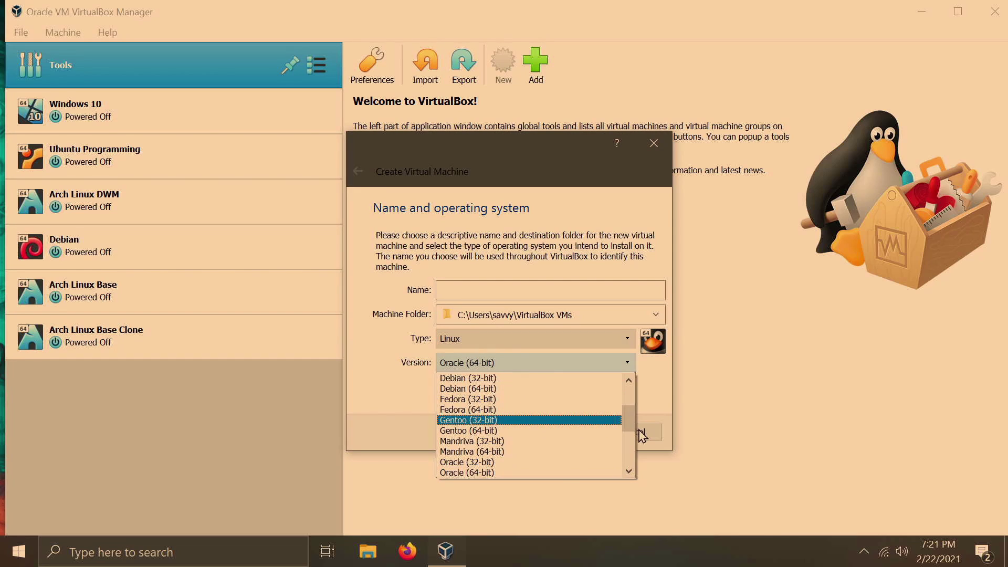
left_click_drag(628, 417, 629, 394)
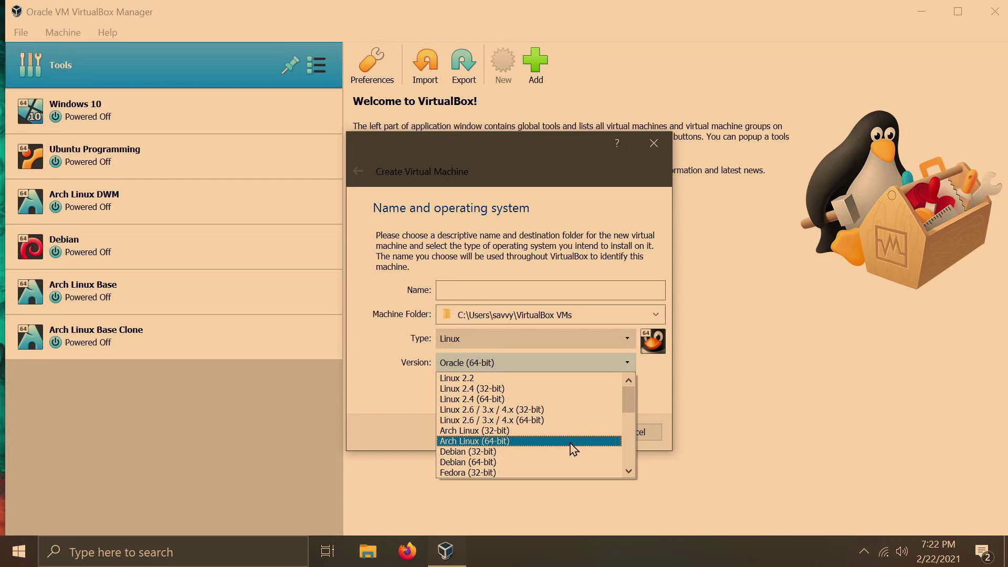
left_click_drag(629, 396, 632, 456)
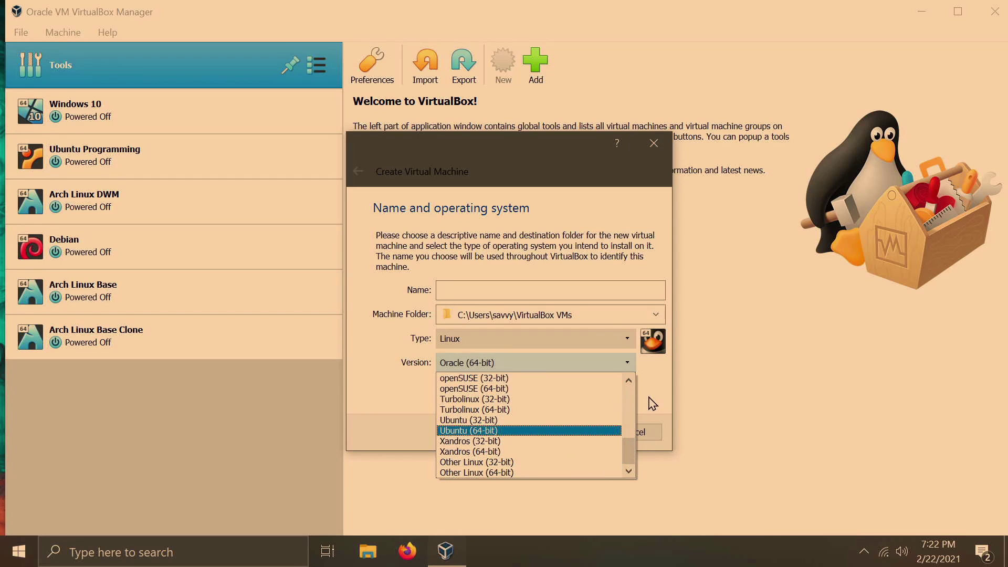
left_click(652, 404)
left_click(635, 436)
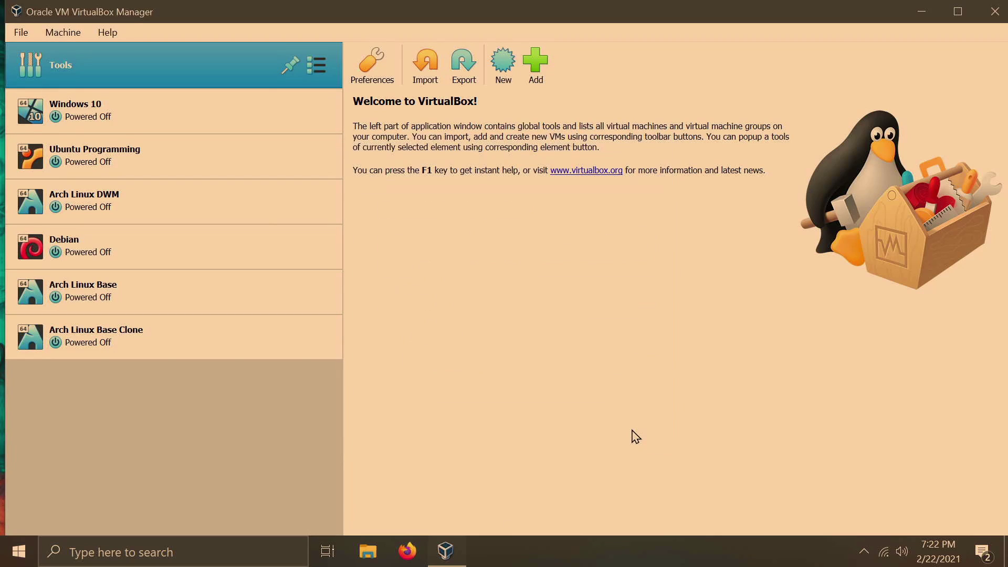